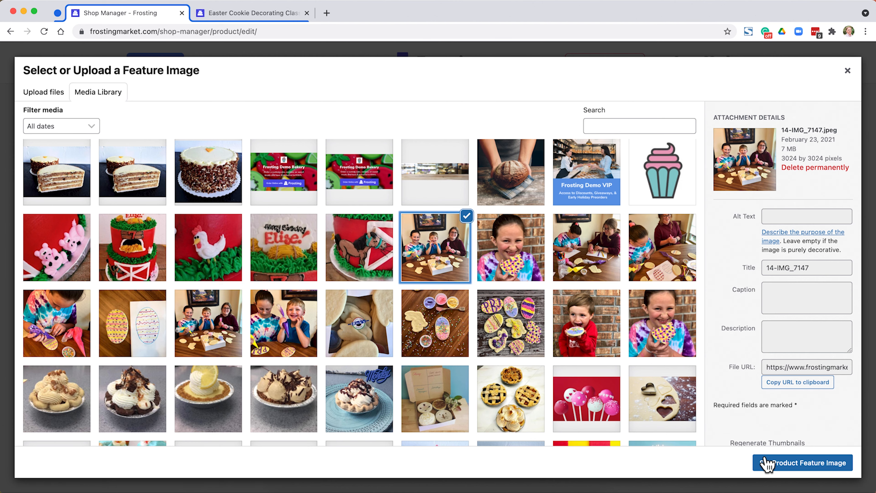
# Step: Set the selected three-person decorating photo as the product's feature image and add five cookie-decorating photos to its gallery
pyautogui.click(767, 464)
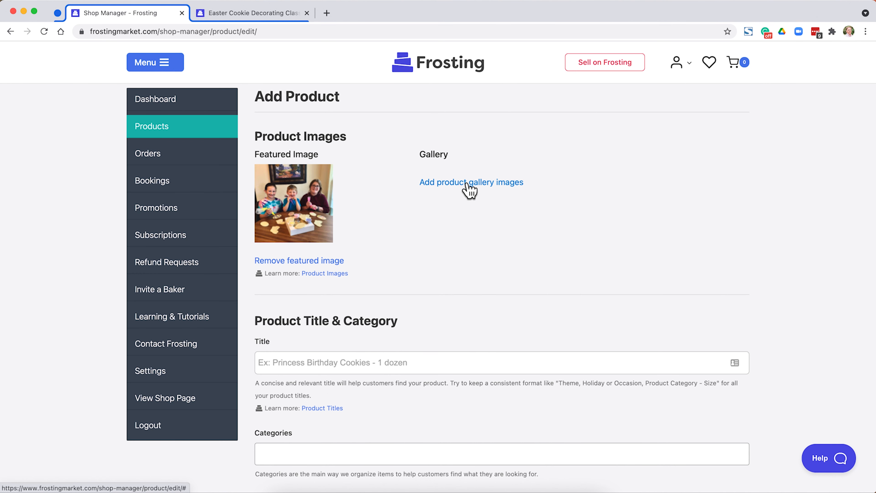
pyautogui.click(469, 188)
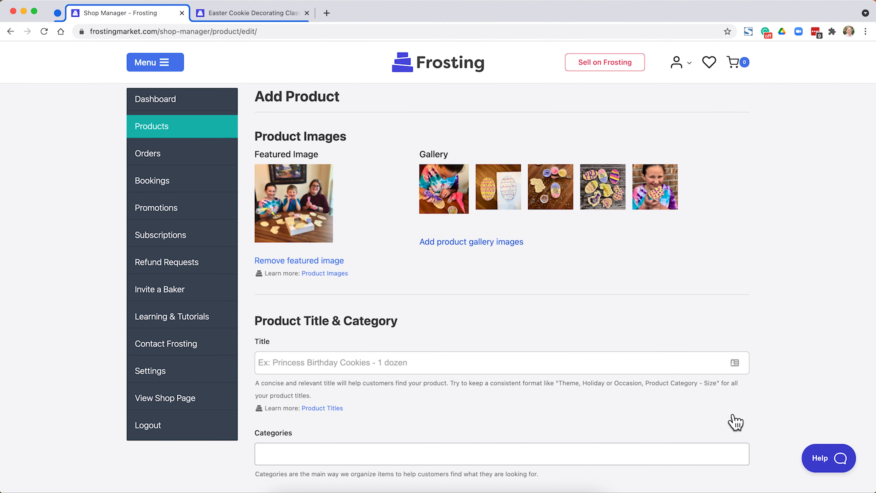
# Step: Title the product "Easter Cookie Decorating Class" and assign it to the Classes category
pyautogui.scroll(-4, 427, 300)
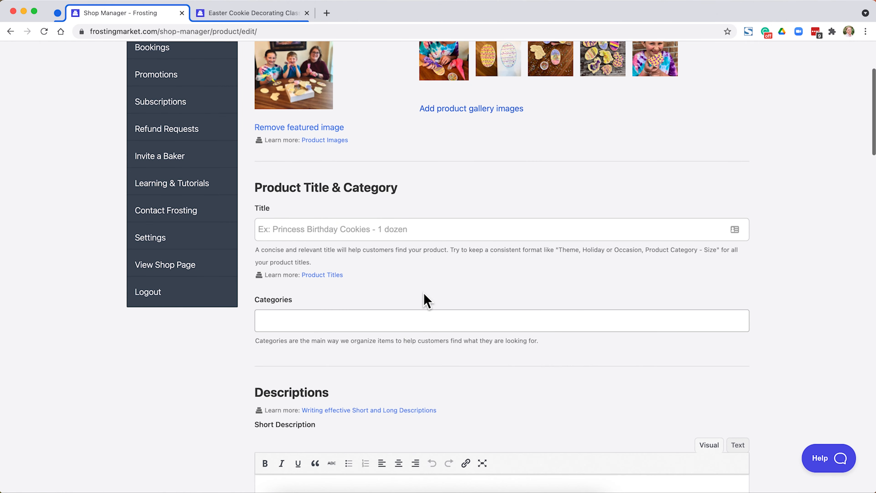
pyautogui.click(398, 229)
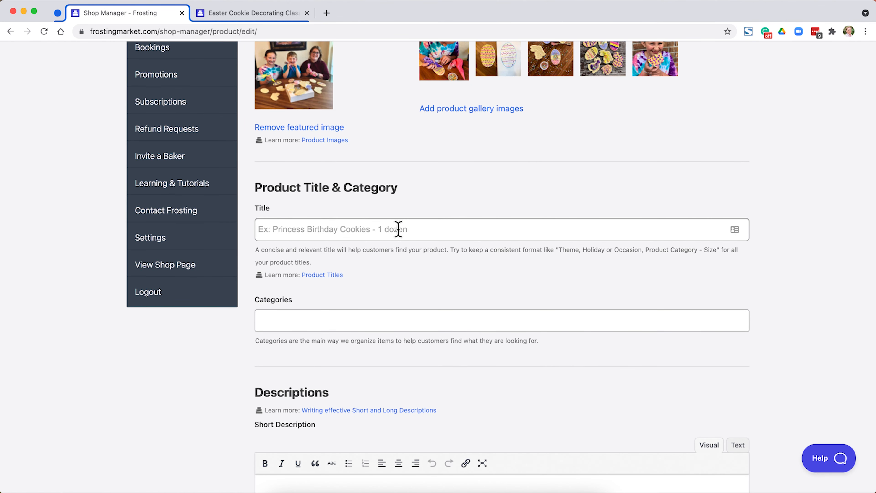
pyautogui.write('Easter Cookie Decorating Class')
pyautogui.scroll(-4, 400, 232)
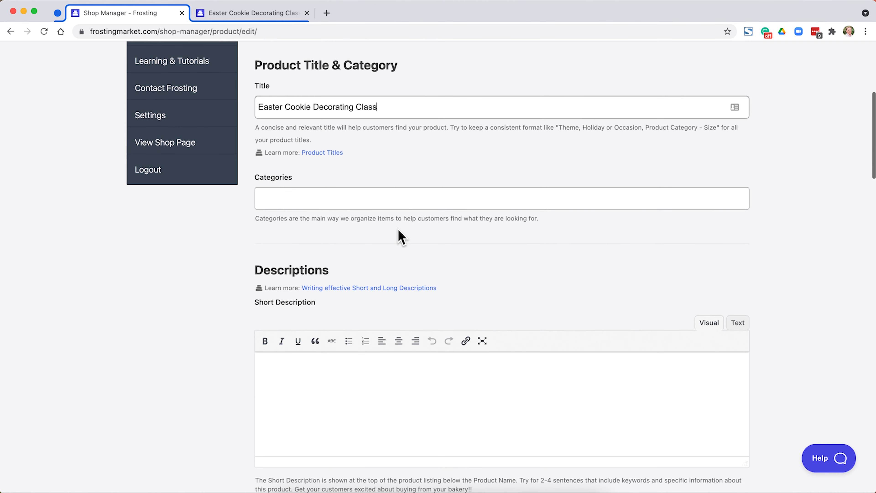
pyautogui.click(367, 199)
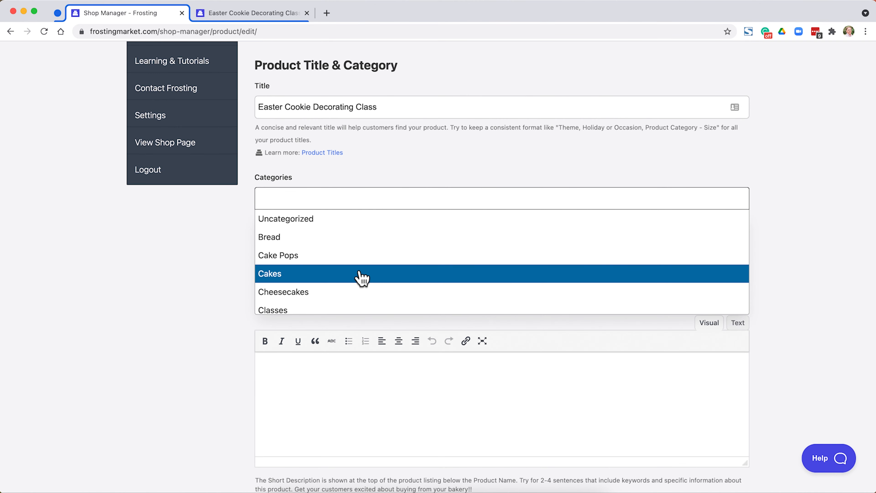
pyautogui.scroll(-3, 362, 272)
pyautogui.click(349, 278)
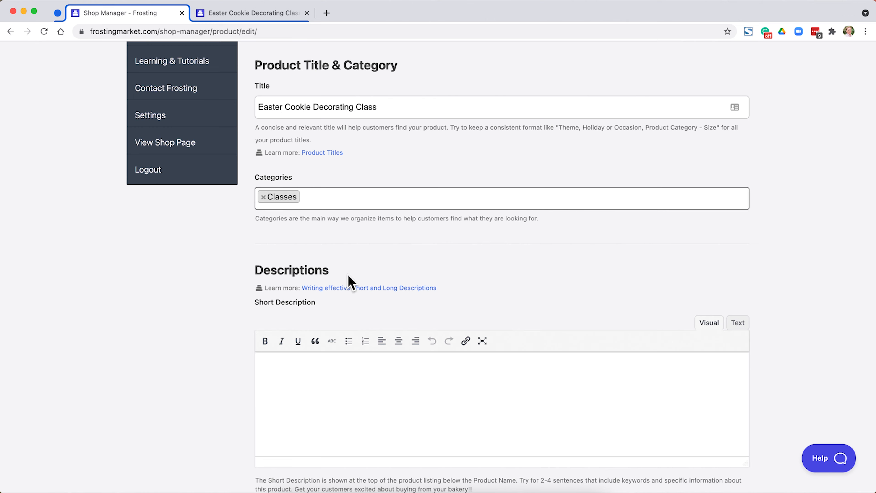
# Step: Paste the prepared class text, with the date, times and Easter Cookie Kit link, into the short description
pyautogui.scroll(-4, 348, 274)
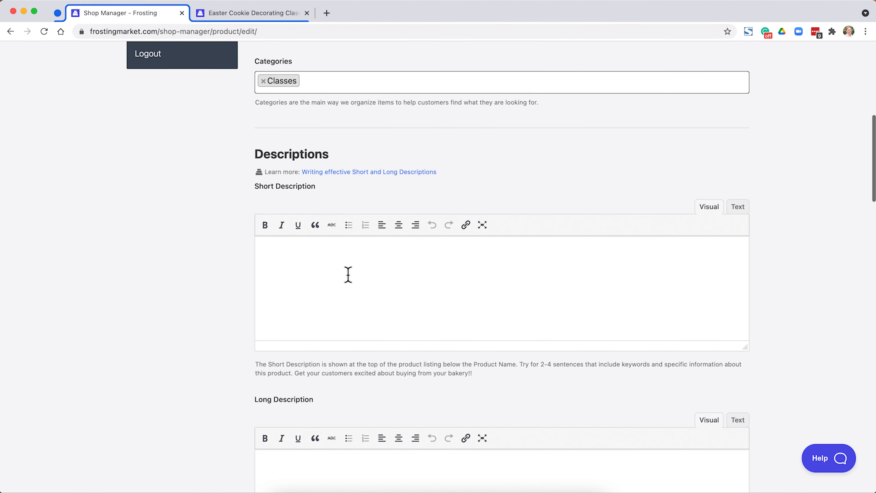
pyautogui.click(348, 274)
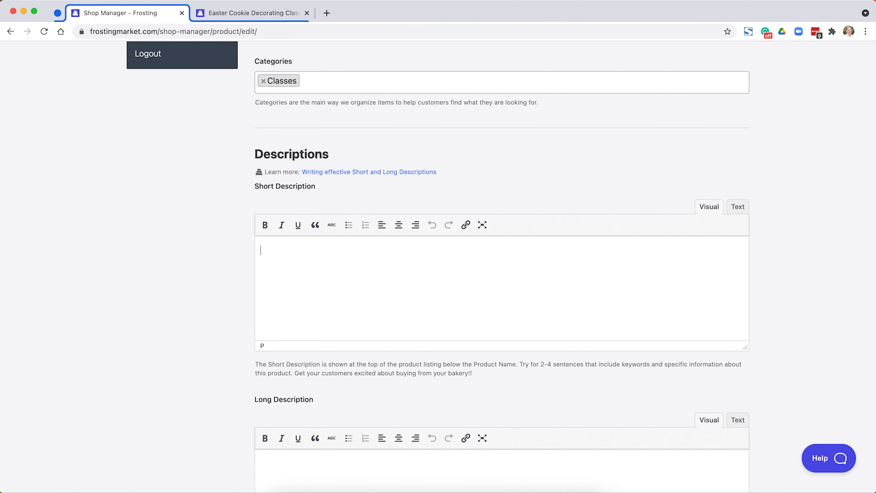
pyautogui.press('super+v')
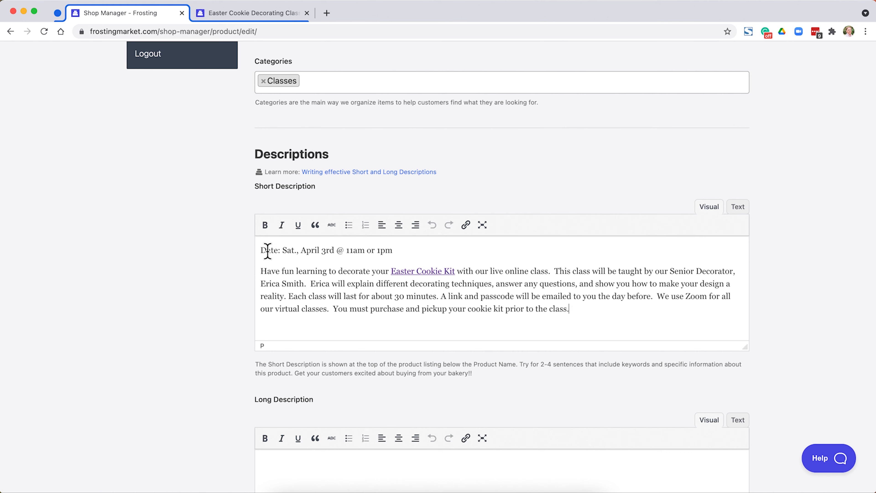
# Step: Review the class date, time options and the Zoom and kit pickup sentences in the short description
pyautogui.moveTo(260, 251); pyautogui.dragTo(335, 241)
pyautogui.click(335, 245)
pyautogui.moveTo(399, 249); pyautogui.dragTo(350, 256)
pyautogui.click(346, 257)
pyautogui.moveTo(657, 293); pyautogui.dragTo(674, 305)
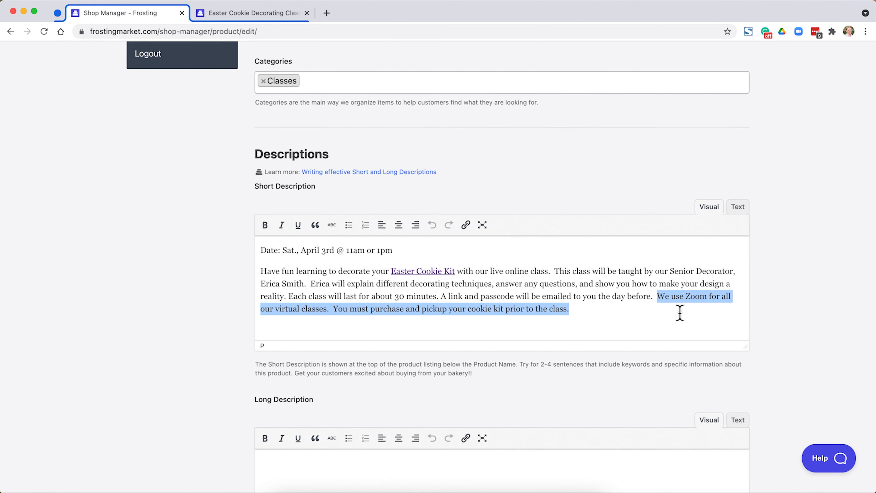
pyautogui.click(681, 314)
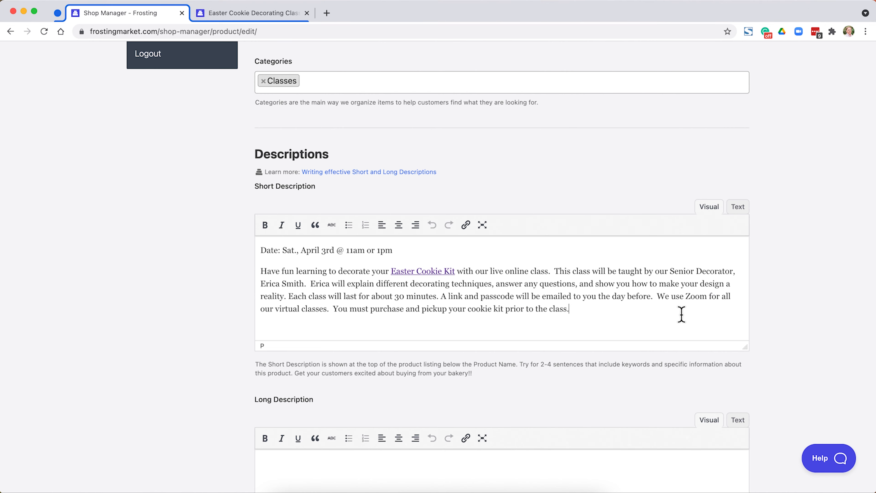
# Step: Paste the prepared text into the product's long description
pyautogui.scroll(-7, 605, 310)
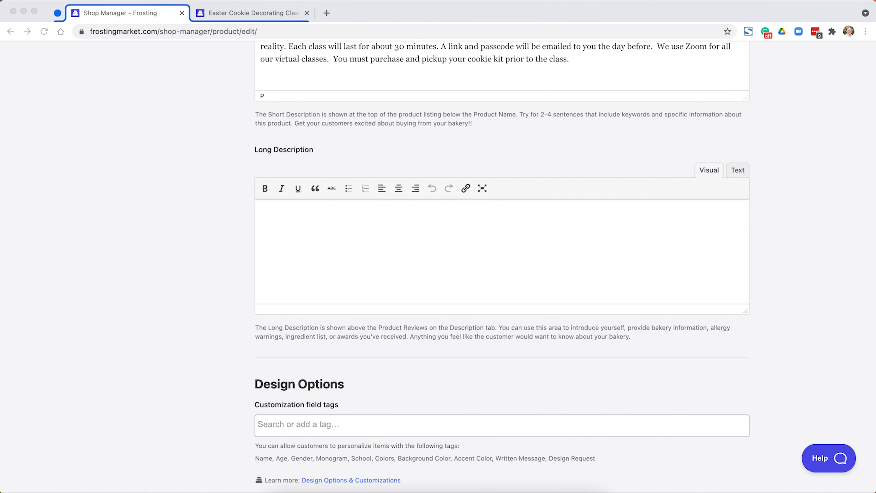
pyautogui.click(494, 250)
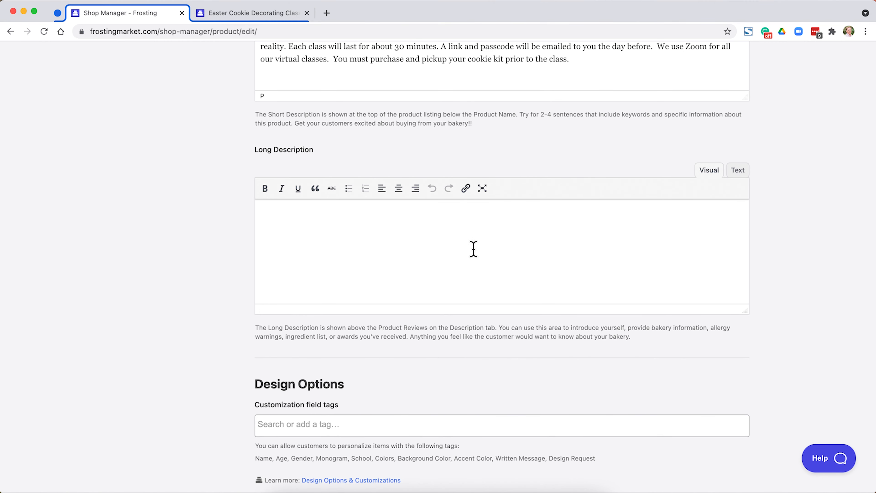
pyautogui.press('super+v')
# Step: Add Easter as the product's holiday keyword
pyautogui.scroll(-9, 172, 299)
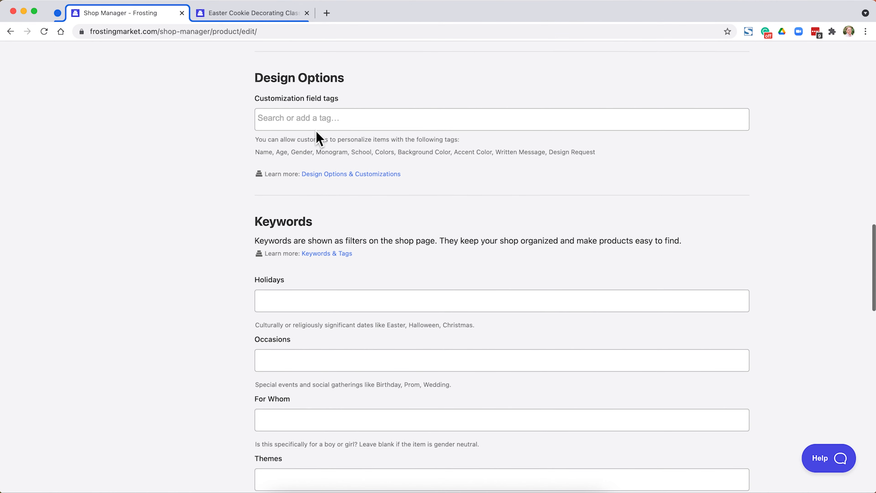
pyautogui.scroll(-4, 350, 148)
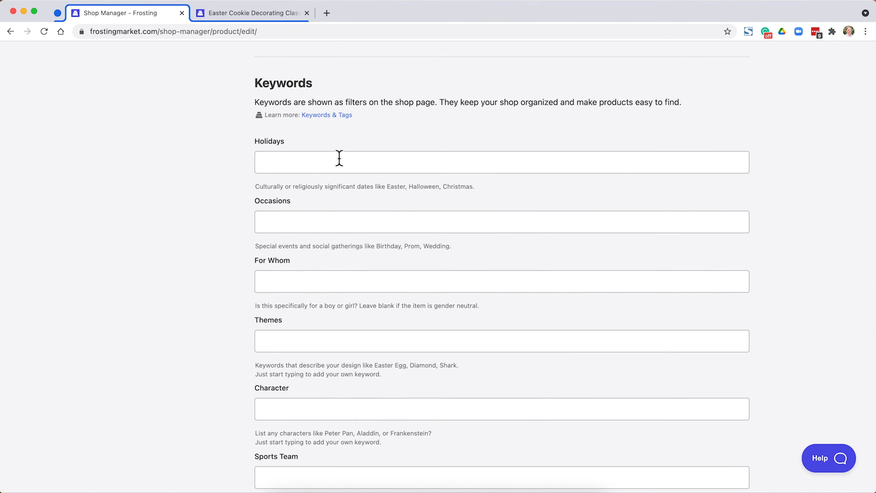
pyautogui.click(339, 160)
pyautogui.write('eas')
pyautogui.click(312, 184)
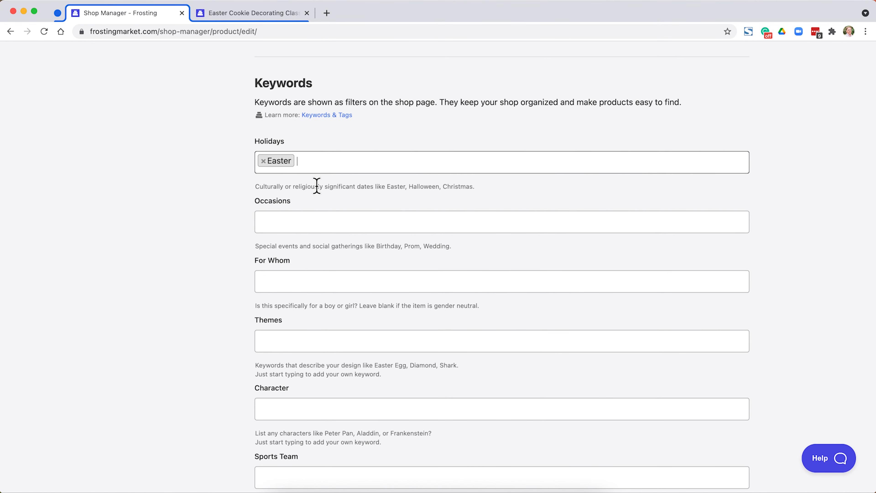
# Step: Mark the simple product as virtual in the listing details
pyautogui.scroll(-1, 316, 186)
pyautogui.scroll(-15, 317, 186)
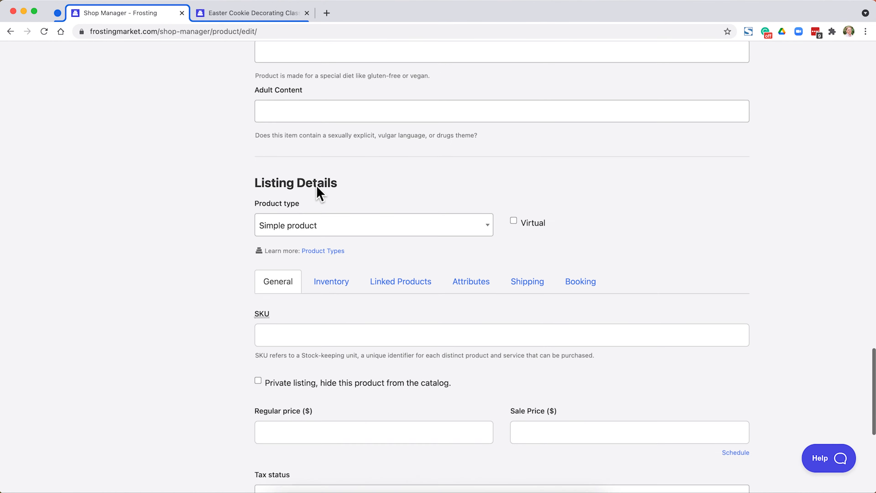
pyautogui.scroll(-1, 414, 185)
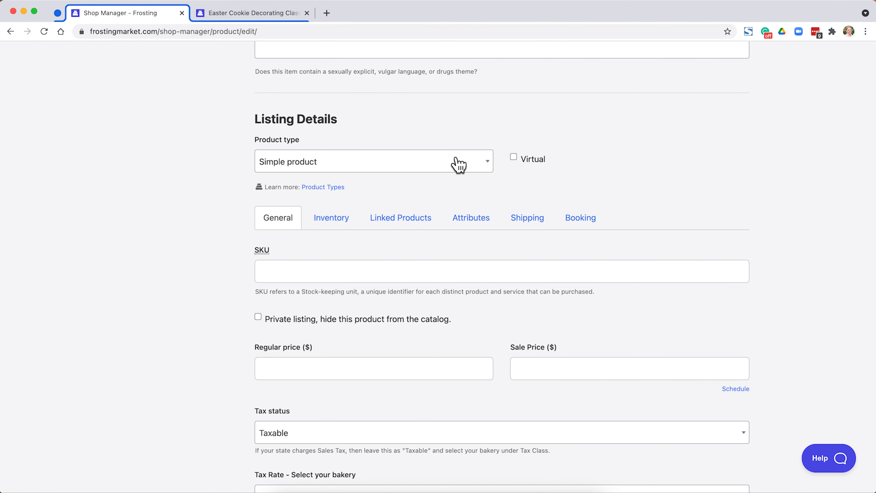
pyautogui.click(513, 157)
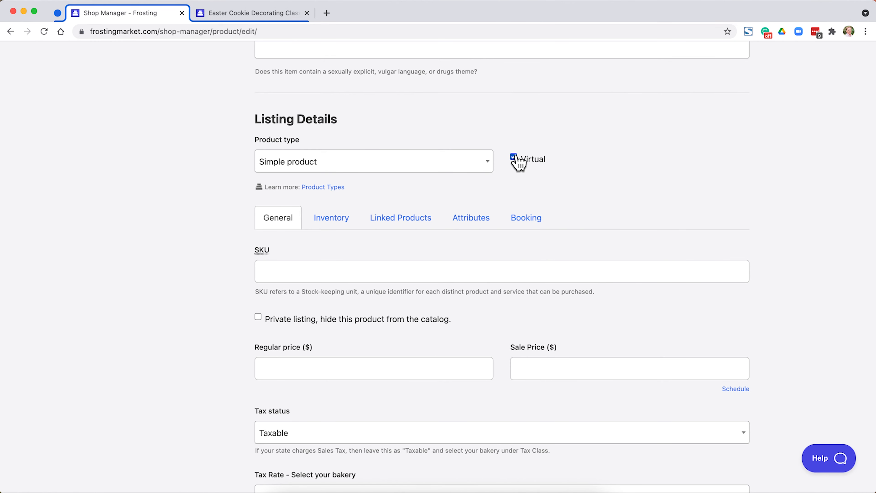
# Step: Set the regular price to $10 and the tax rate to Frosting Demo Bakery
pyautogui.scroll(-3, 517, 161)
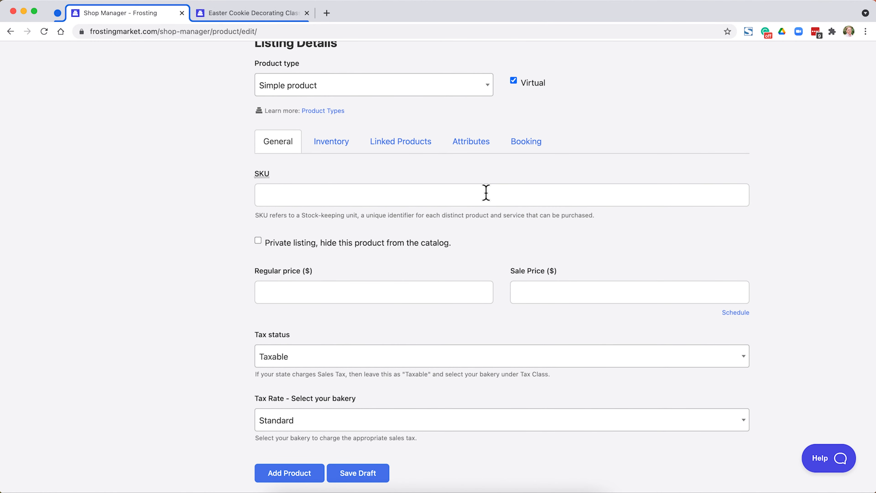
pyautogui.click(436, 290)
pyautogui.write('10')
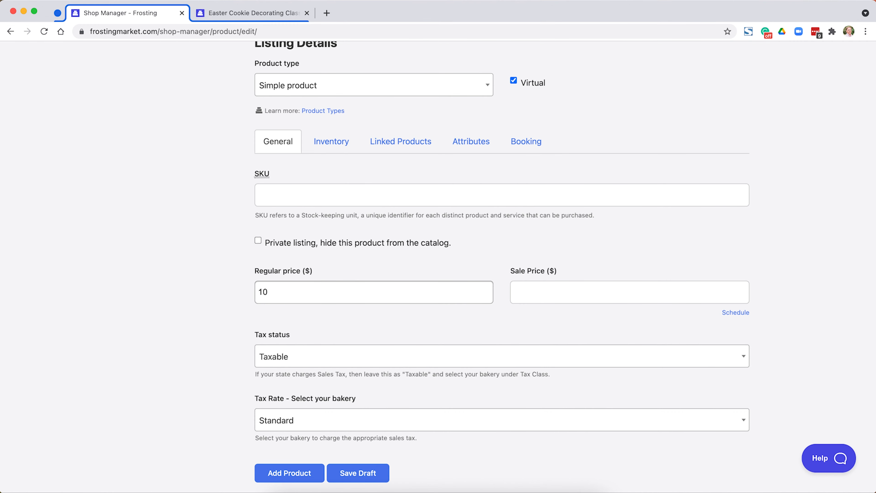
pyautogui.click(306, 423)
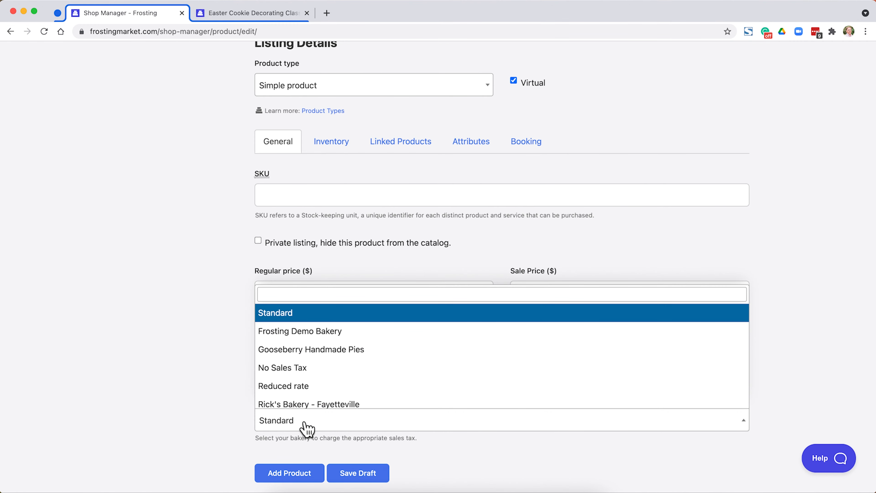
pyautogui.click(312, 332)
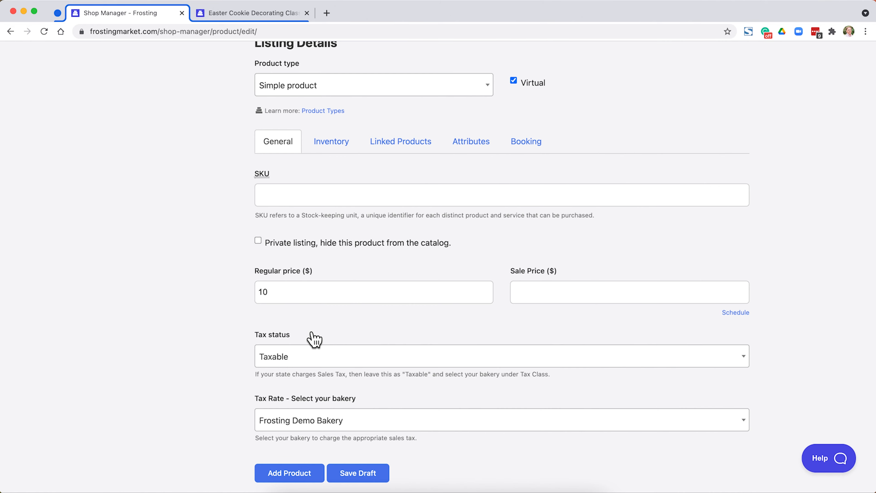
# Step: Enable stock management for the product with an available quantity of 20
pyautogui.scroll(3, 314, 339)
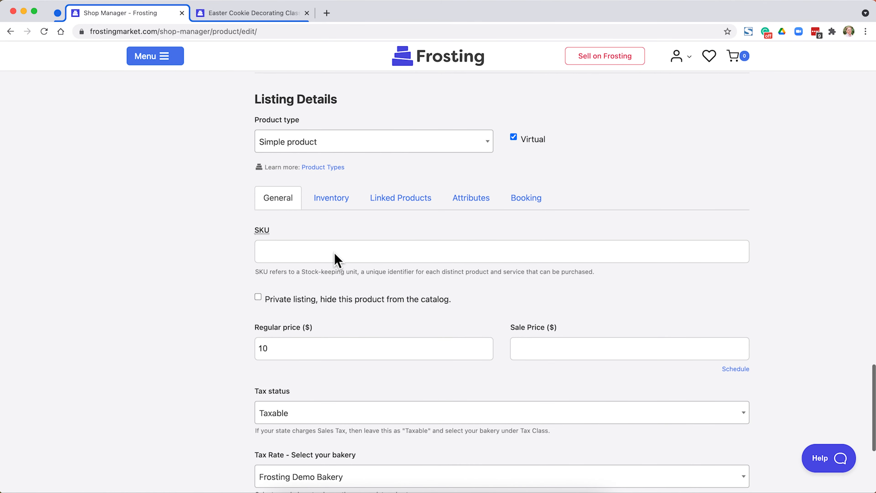
pyautogui.click(333, 199)
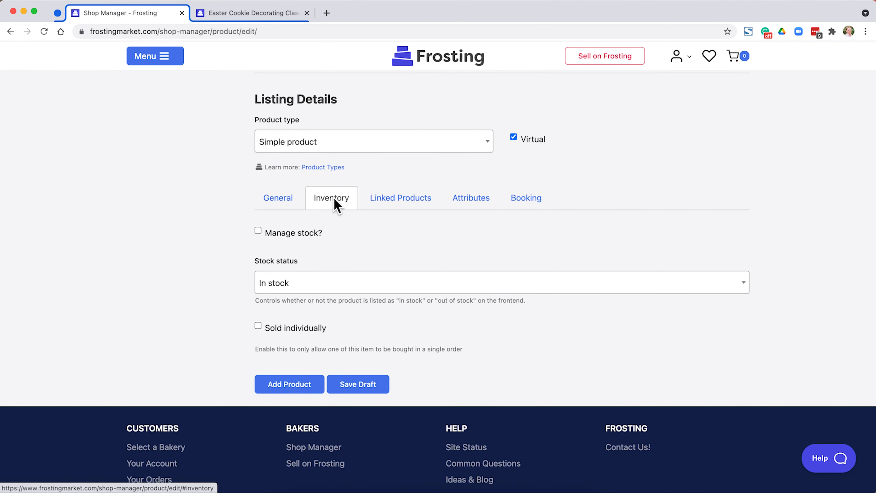
pyautogui.click(299, 234)
pyautogui.click(290, 279)
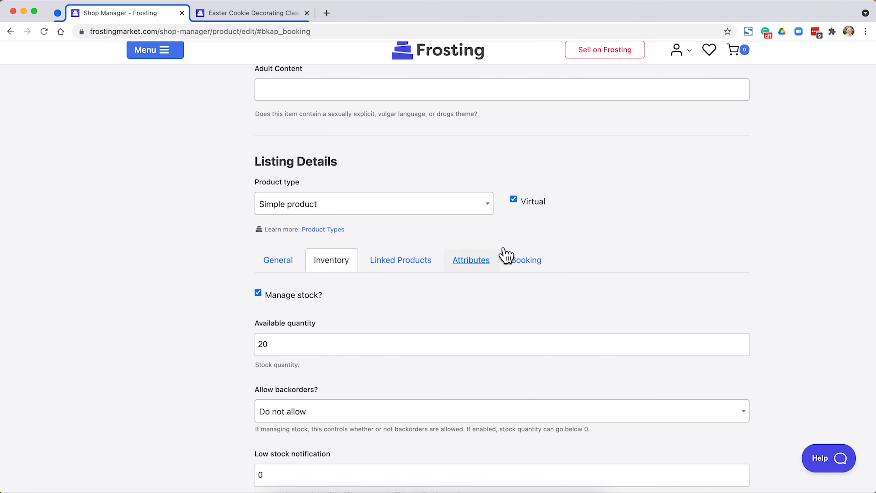
# Step: Switch to the product's booking section and add the product to the shop
pyautogui.click(526, 260)
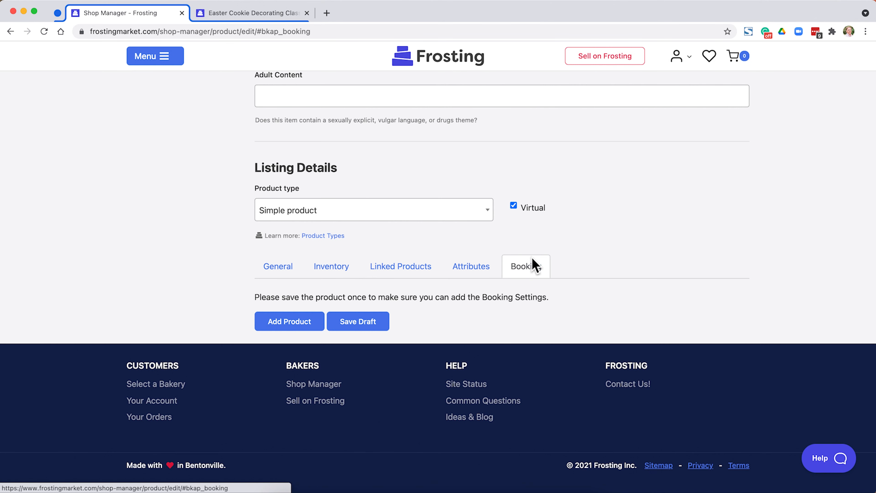
pyautogui.click(305, 324)
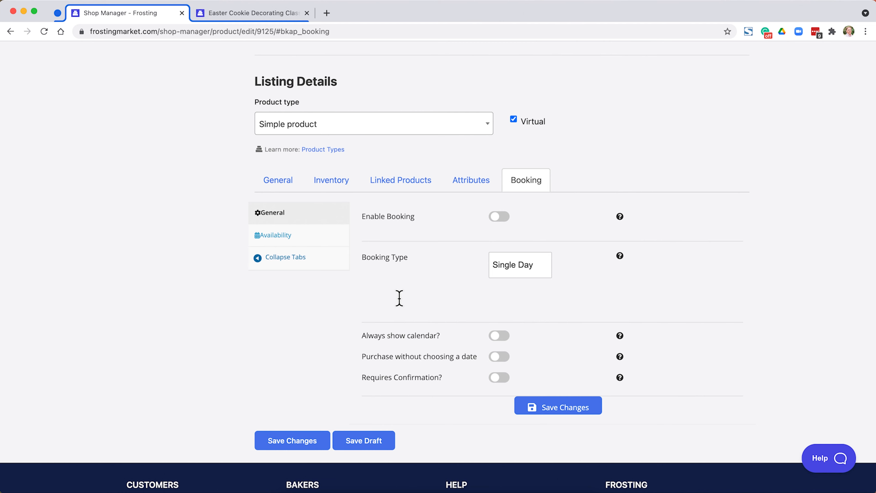
# Step: Enable booking with the Date & Time booking type and set the calendar to always show
pyautogui.click(498, 220)
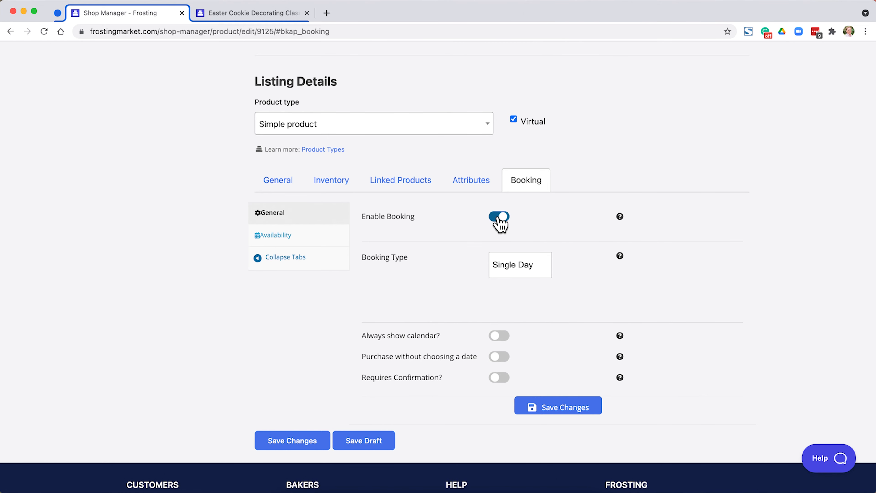
pyautogui.click(505, 267)
pyautogui.click(510, 294)
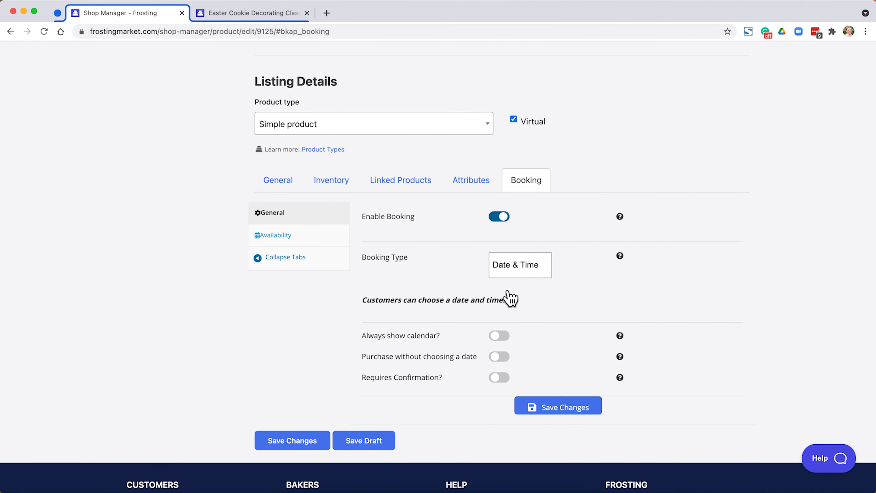
pyautogui.click(499, 337)
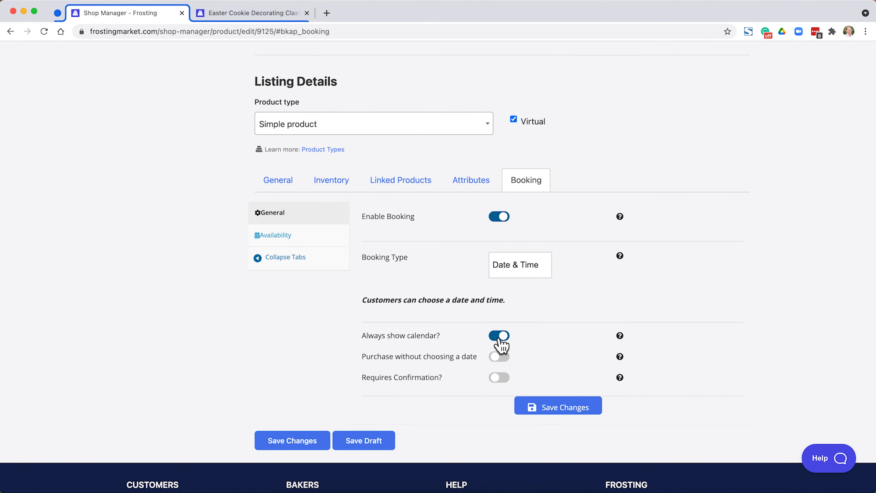
# Step: Set the minimum order notice to 48 hours in the booking availability settings
pyautogui.click(338, 237)
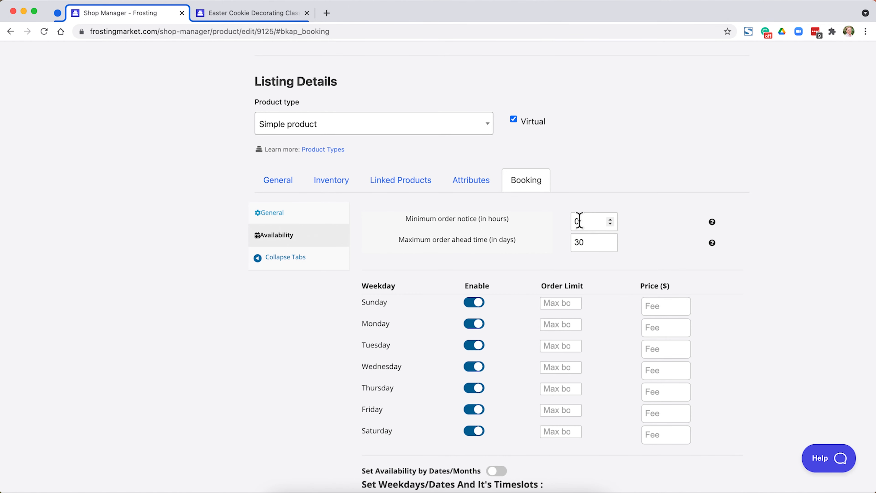
pyautogui.click(591, 220)
pyautogui.scroll(-4, 538, 266)
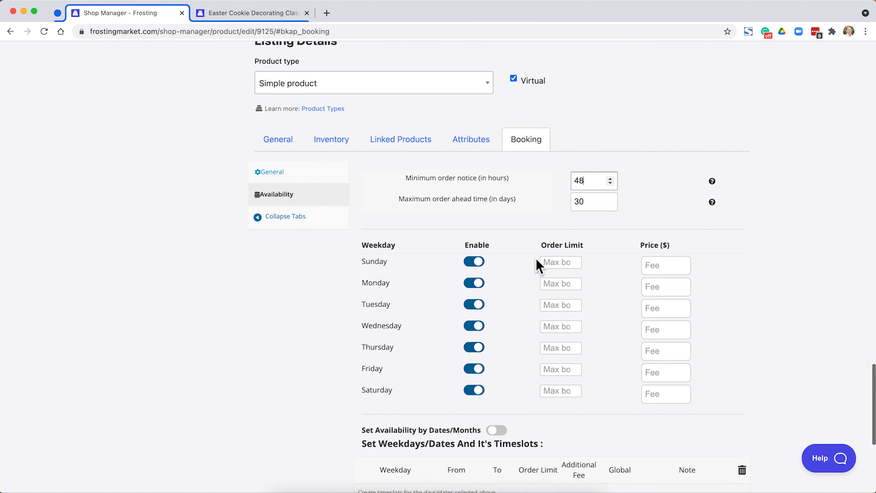
pyautogui.scroll(-1, 538, 266)
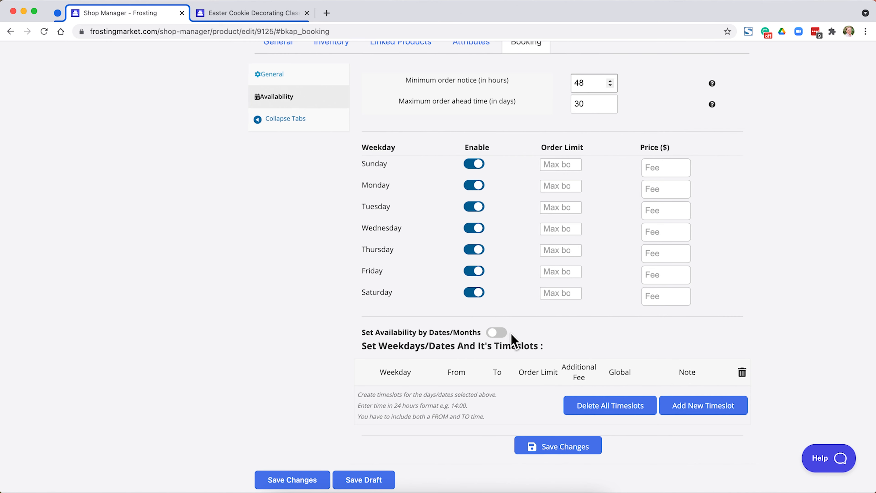
# Step: Turn on availability by dates/months and add an enabled custom range from 3-4-2021 to 3-4-2021
pyautogui.click(496, 333)
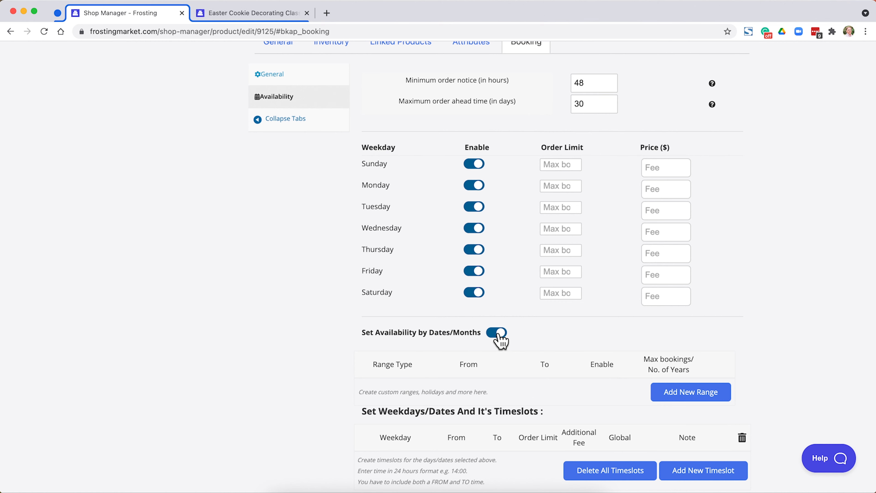
pyautogui.scroll(-5, 499, 340)
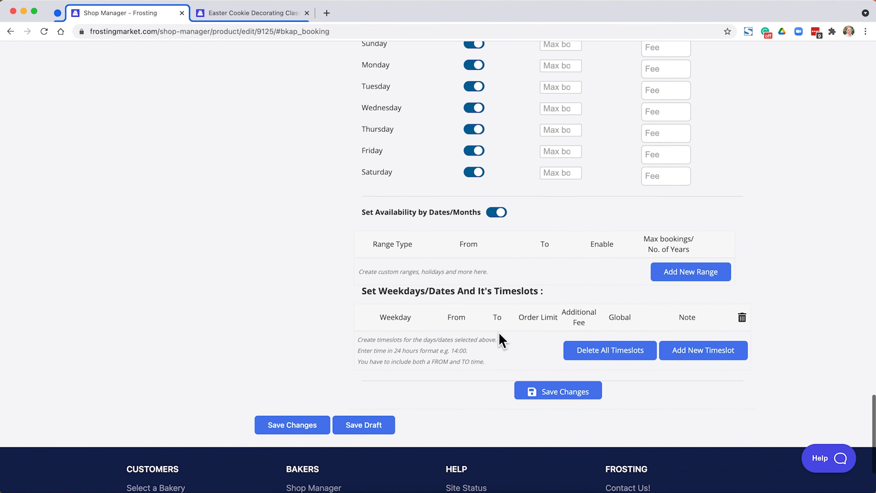
pyautogui.click(695, 273)
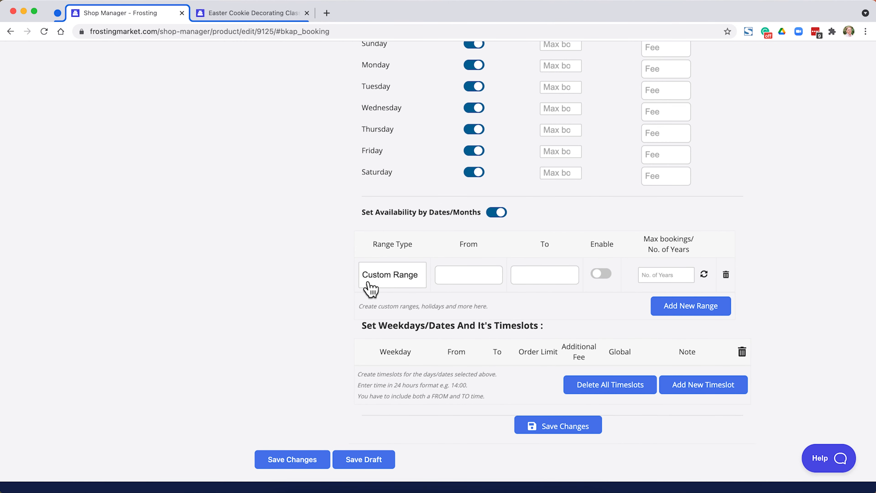
pyautogui.click(471, 275)
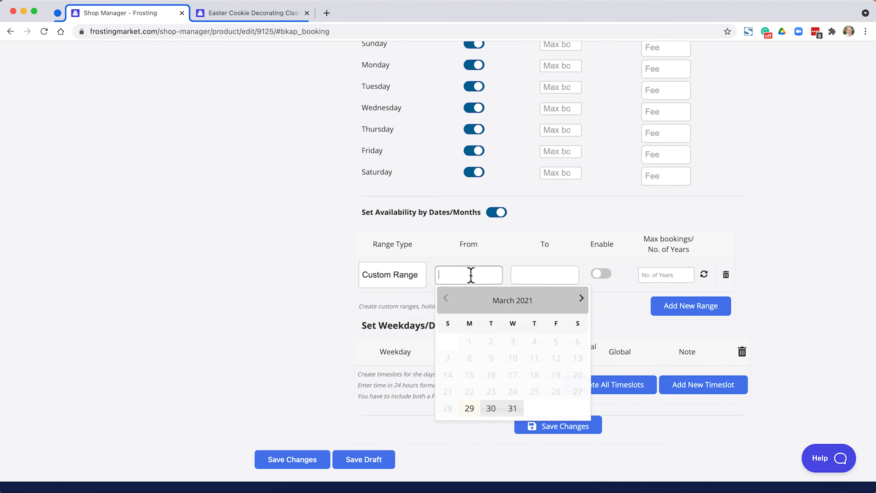
pyautogui.click(581, 299)
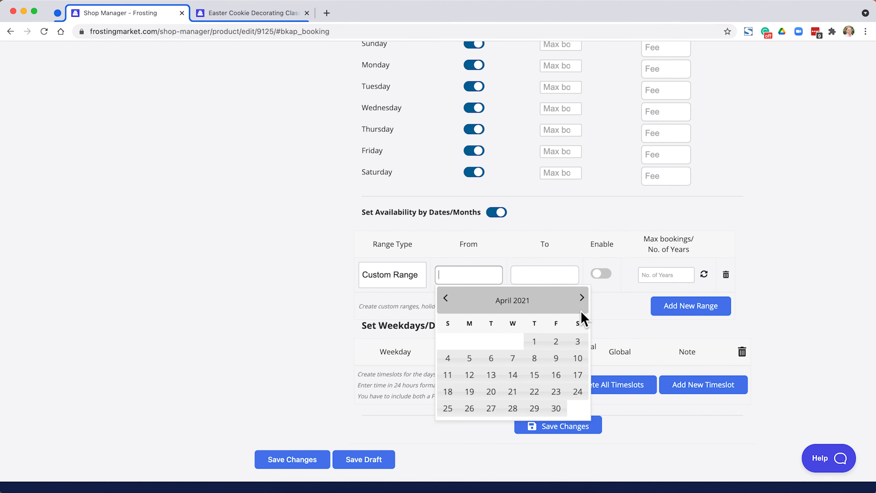
pyautogui.click(578, 341)
pyautogui.click(546, 275)
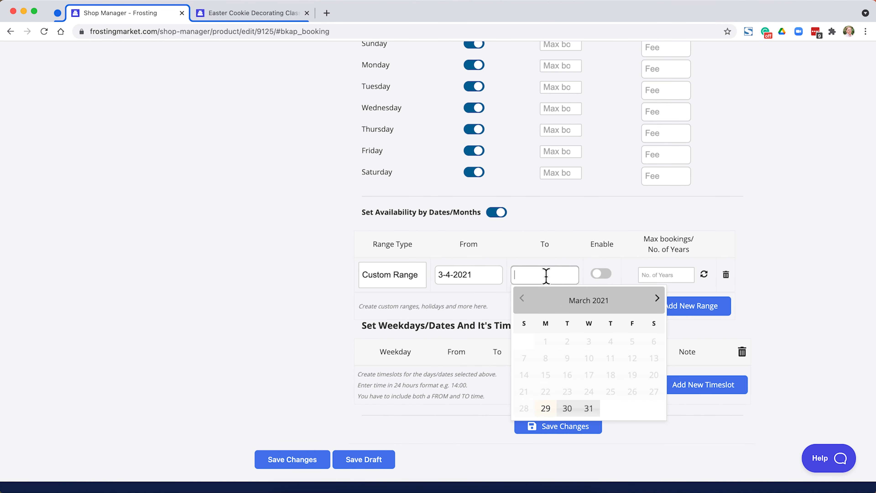
pyautogui.click(656, 298)
pyautogui.click(654, 341)
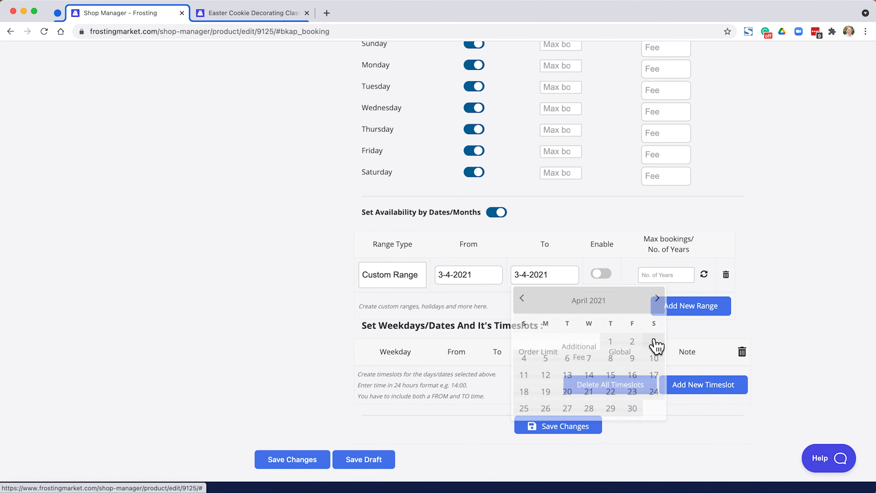
pyautogui.click(603, 275)
# Step: Add a timeslot for all weekdays from 11:00 to 11:30
pyautogui.scroll(-4, 605, 278)
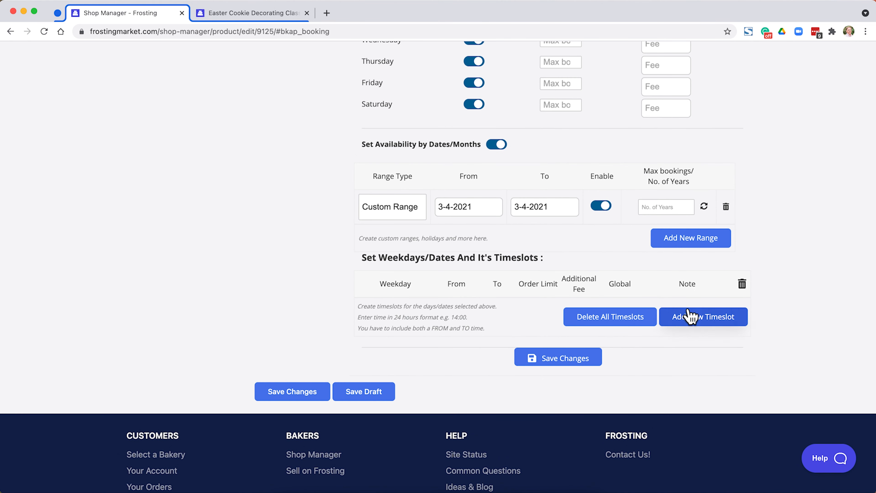
pyautogui.click(689, 316)
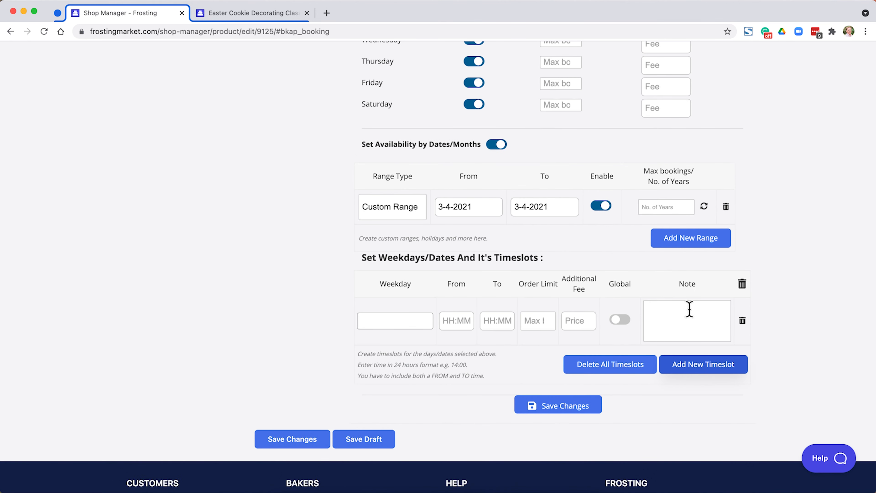
pyautogui.click(393, 320)
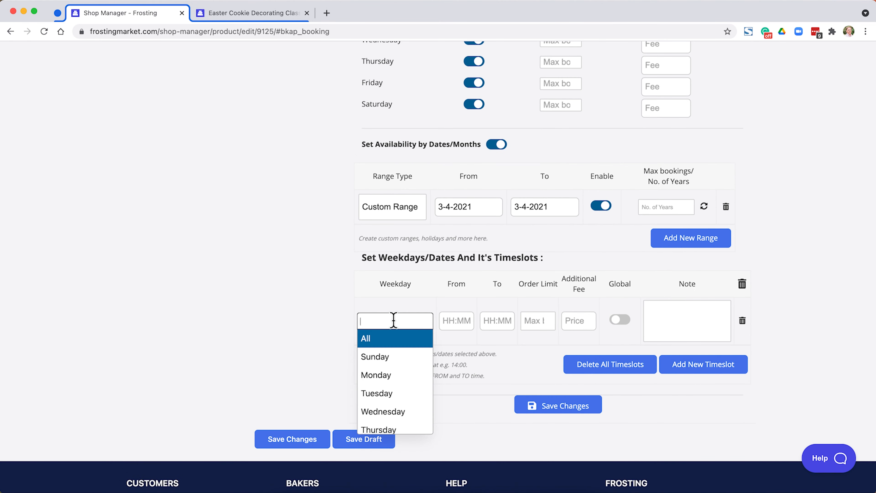
pyautogui.click(400, 339)
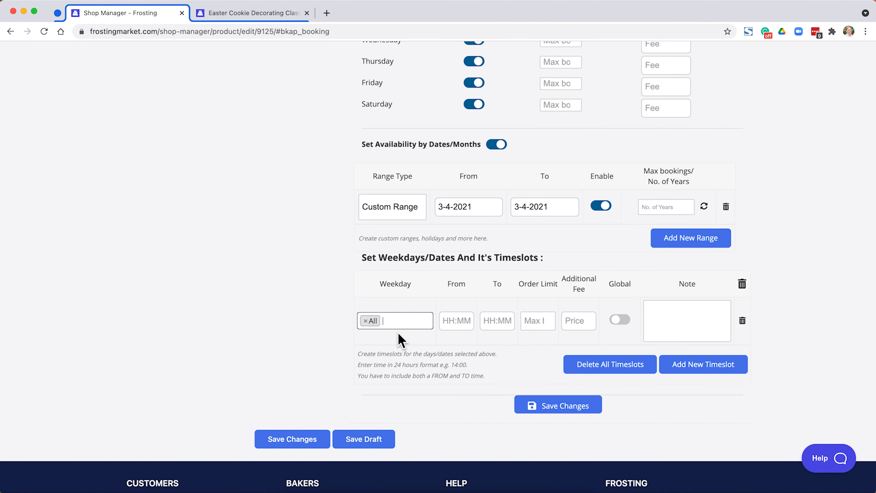
pyautogui.click(450, 316)
pyautogui.write('11:00')
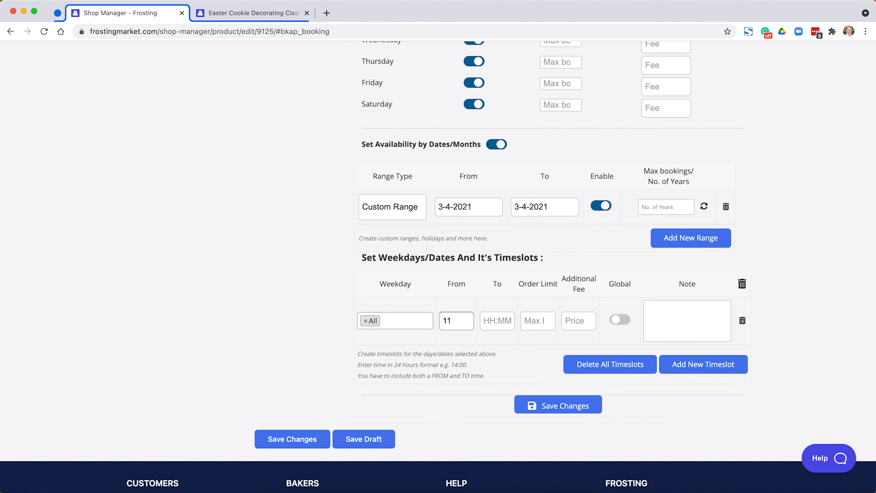
pyautogui.press('Tab')
pyautogui.write('11:30')
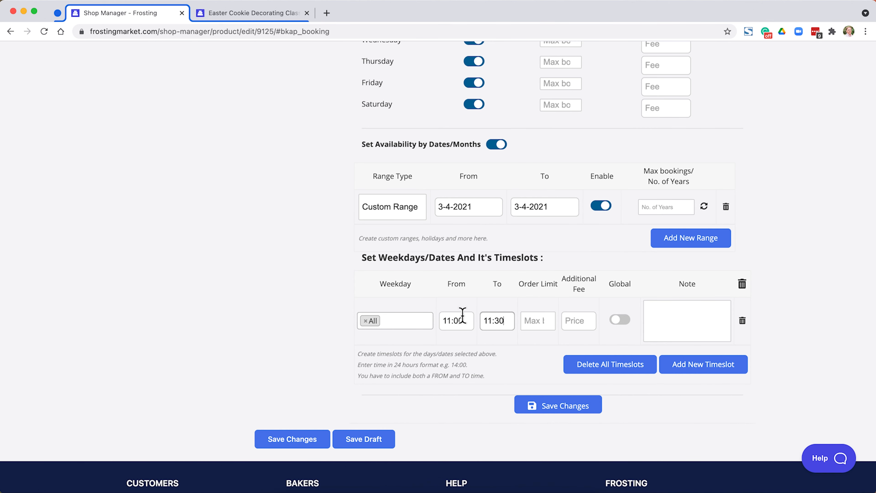
# Step: Add a second timeslot for all weekdays from 13:00 to 13:30
pyautogui.scroll(-1, 462, 315)
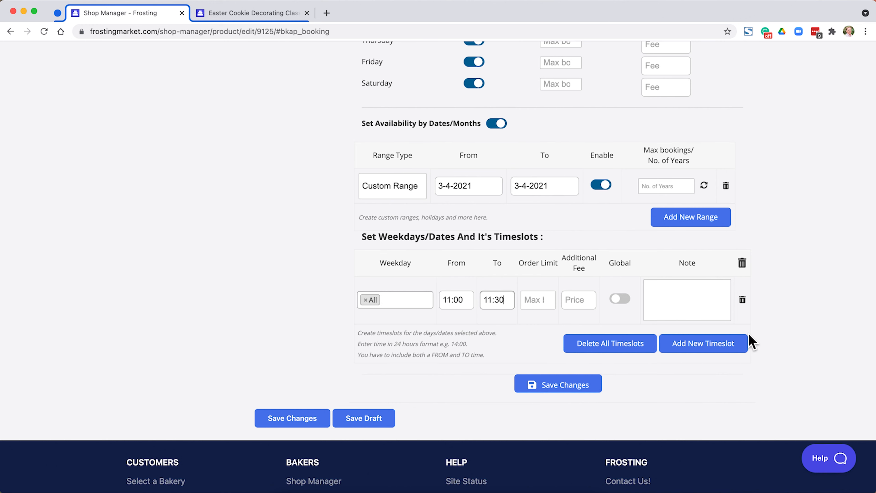
pyautogui.click(724, 344)
pyautogui.click(379, 348)
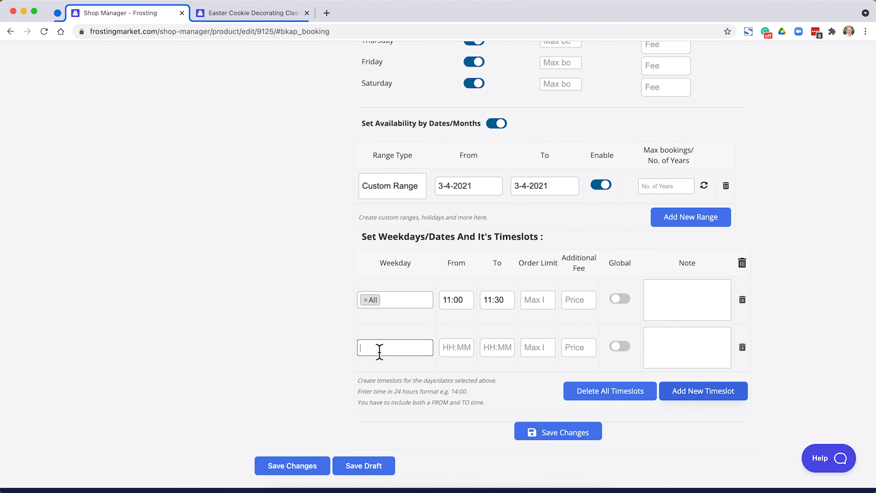
pyautogui.click(381, 366)
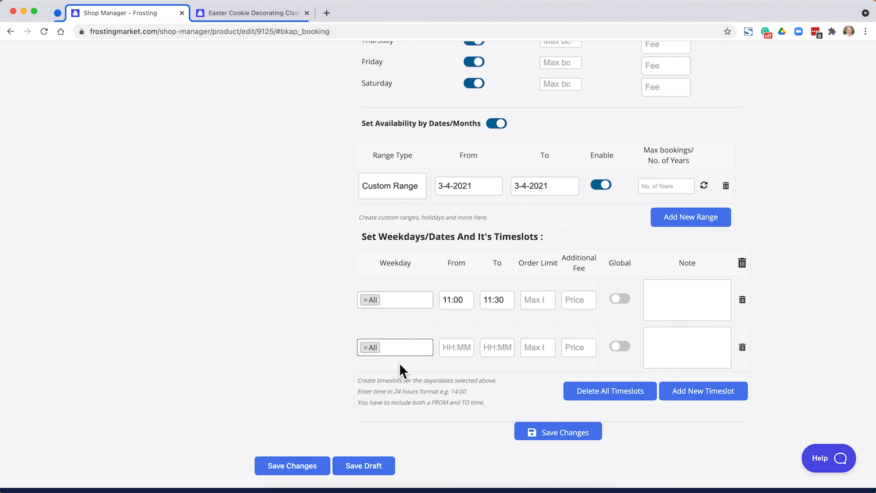
pyautogui.click(444, 347)
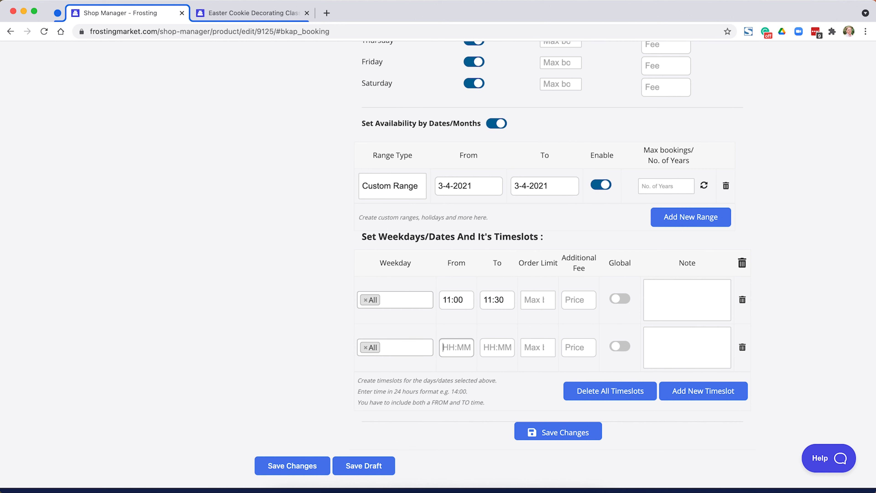
pyautogui.write('13:00')
pyautogui.press('Tab')
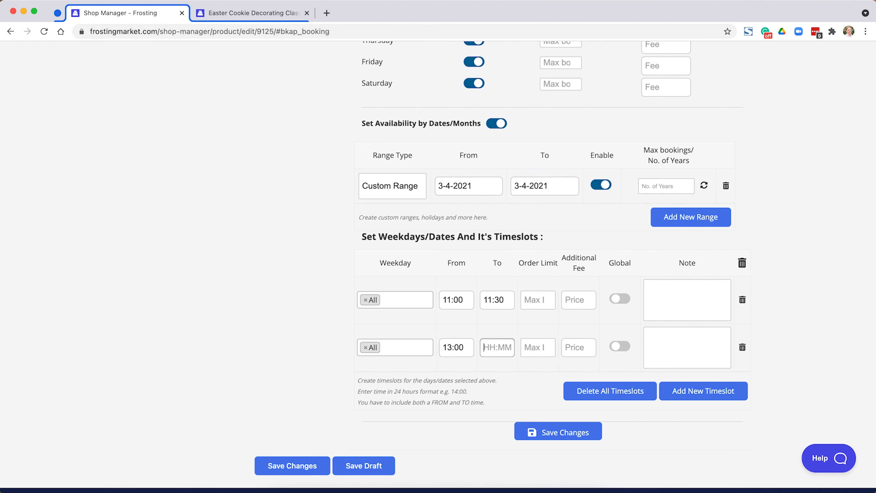
pyautogui.write('13:30')
# Step: Save the booking availability settings and the changes to the whole product
pyautogui.click(538, 437)
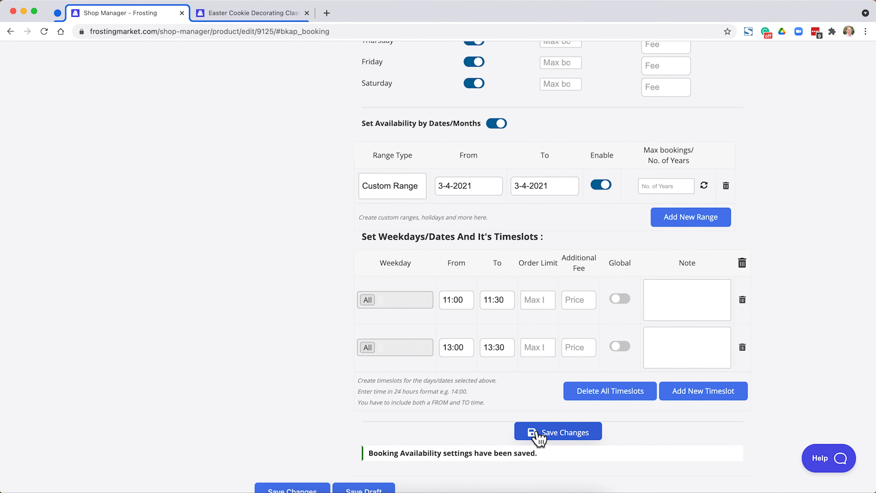
pyautogui.scroll(-3, 346, 425)
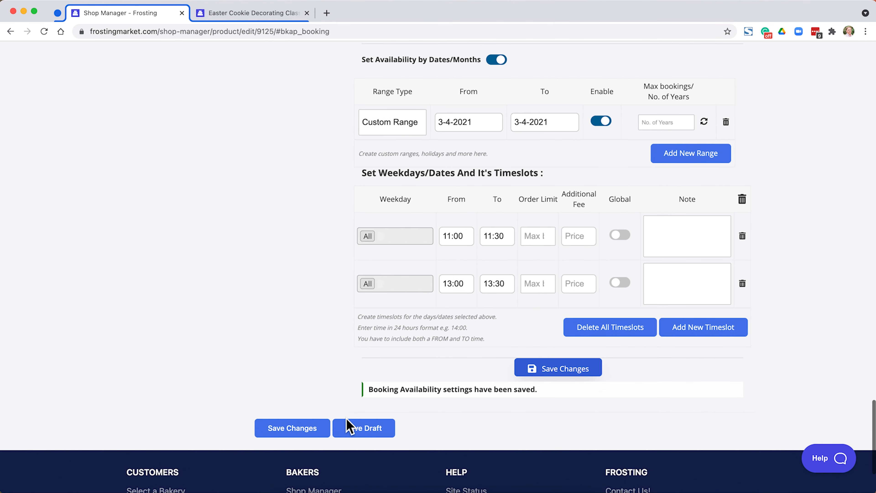
pyautogui.click(310, 429)
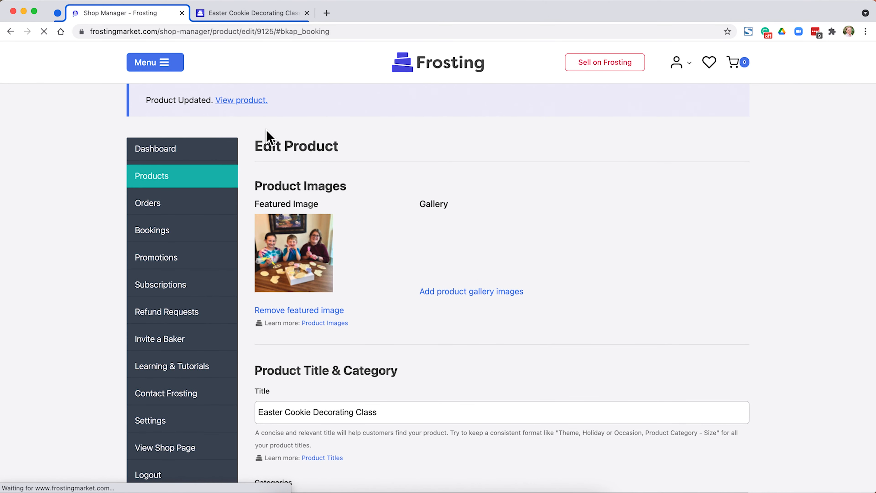
# Step: View the updated product's shop page and add one class on 04/03/21 at 11:00 AM - 11:30 AM to the cart
pyautogui.click(255, 100)
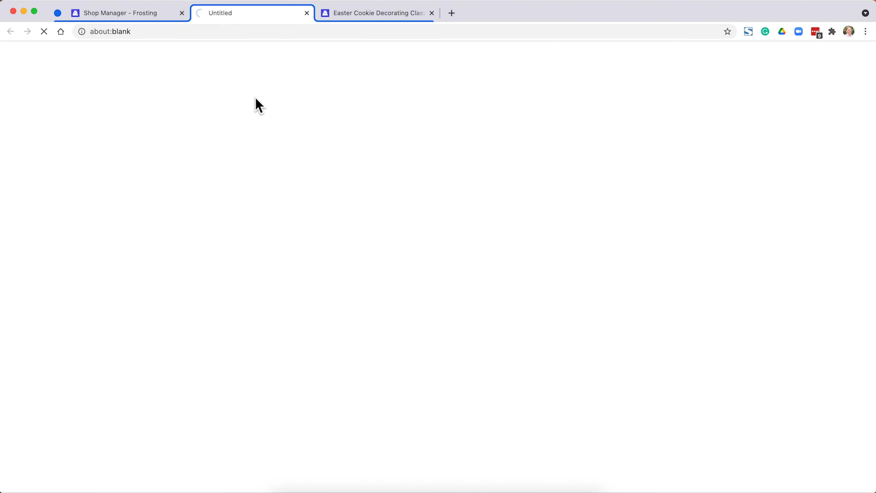
pyautogui.scroll(-3, 513, 195)
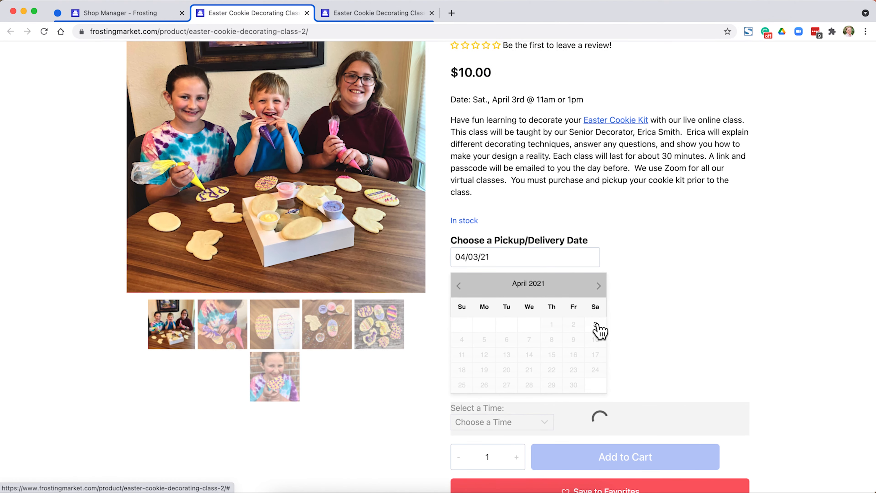
pyautogui.scroll(-1, 601, 329)
pyautogui.scroll(-3, 601, 330)
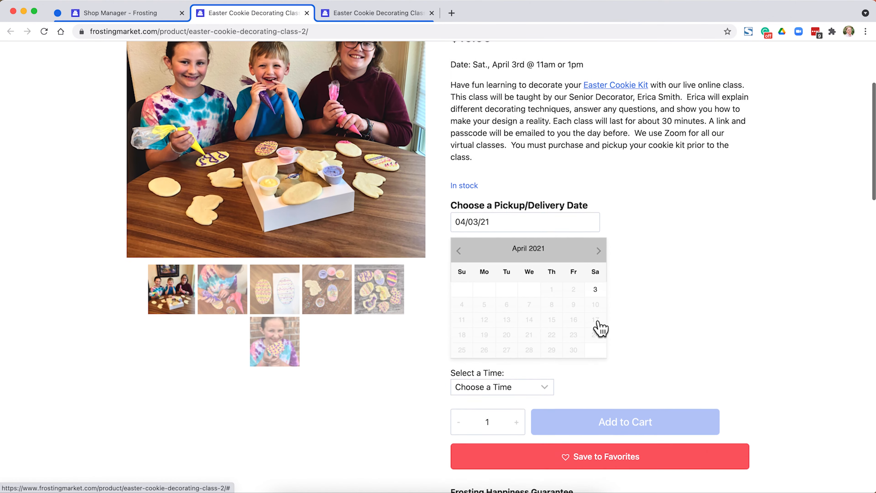
pyautogui.click(513, 348)
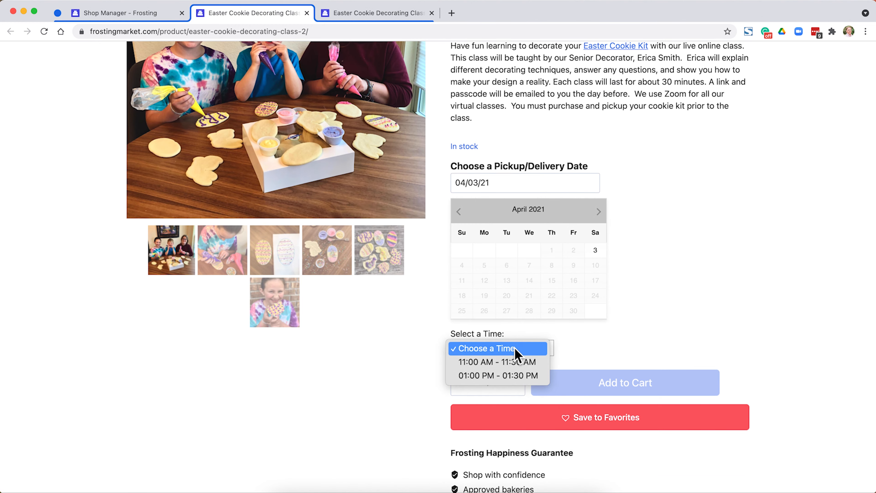
pyautogui.click(521, 362)
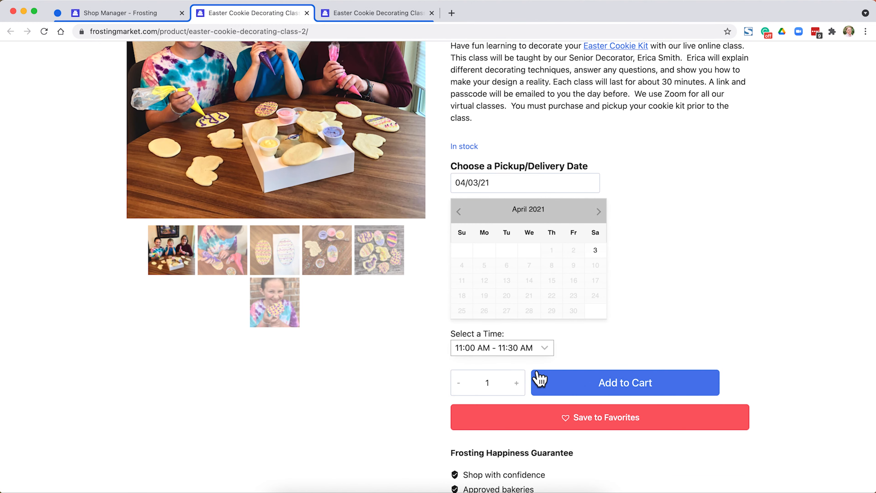
pyautogui.click(552, 386)
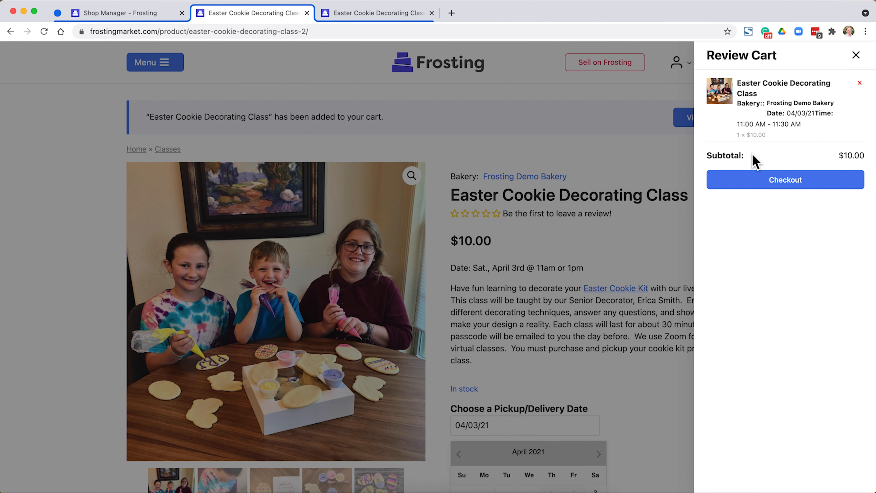